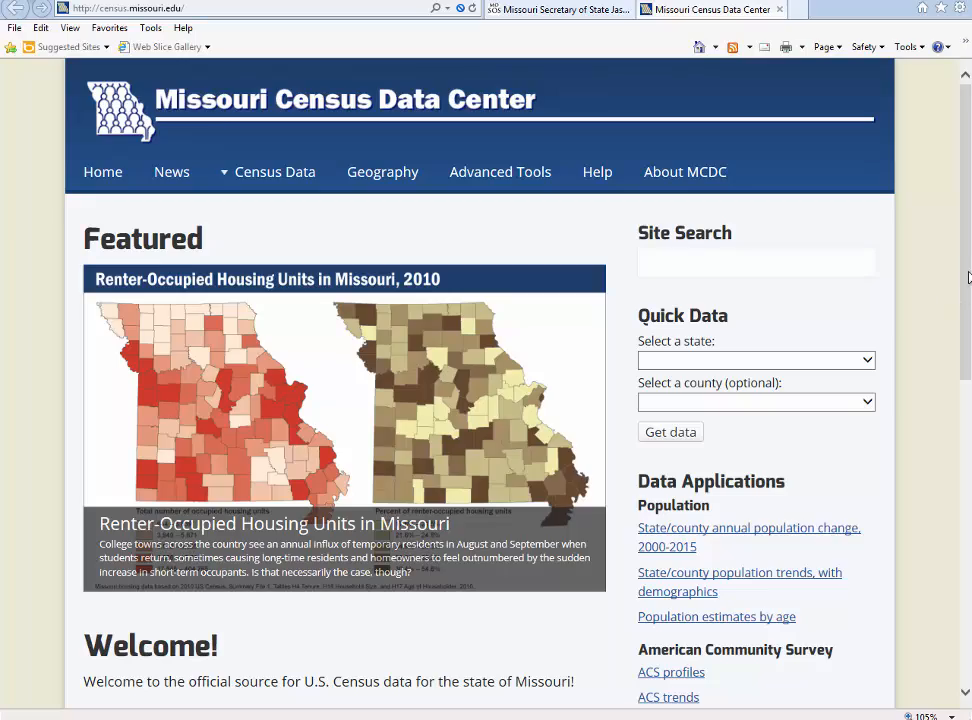
Open the Circular area profiles application, look at its caps10c version, and return to the ACS version
left_click_drag(965, 276, 968, 476)
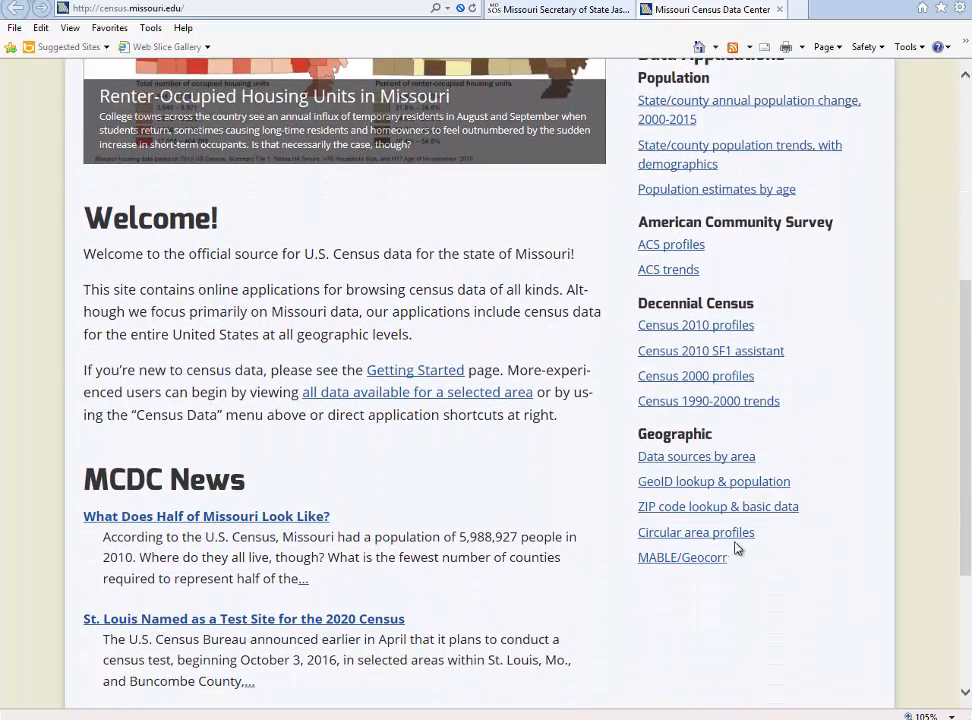
left_click(723, 538)
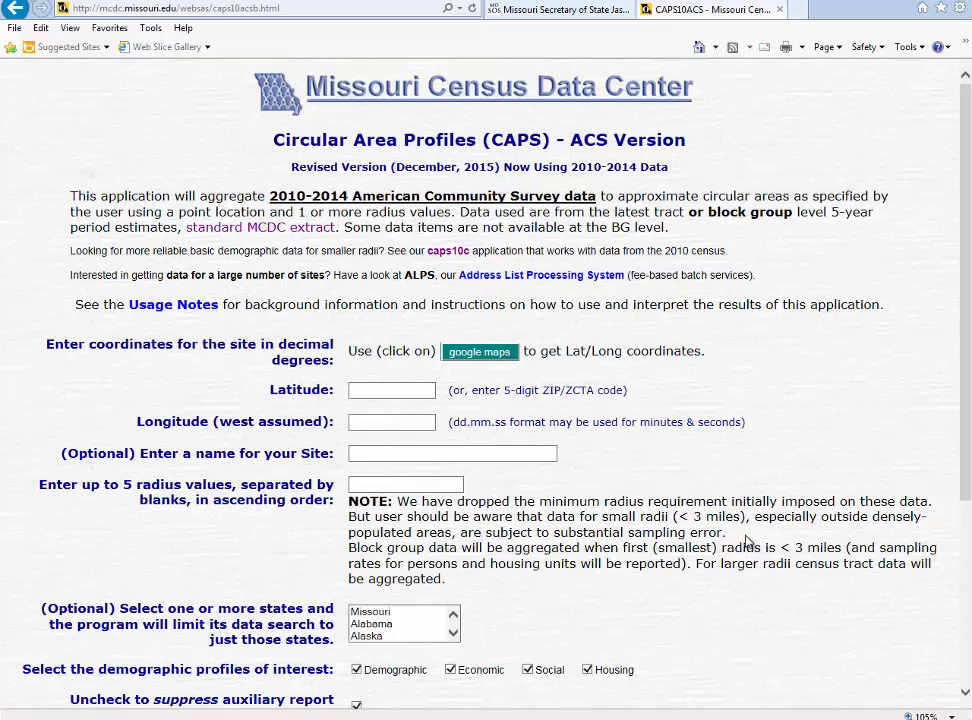
left_click(458, 252)
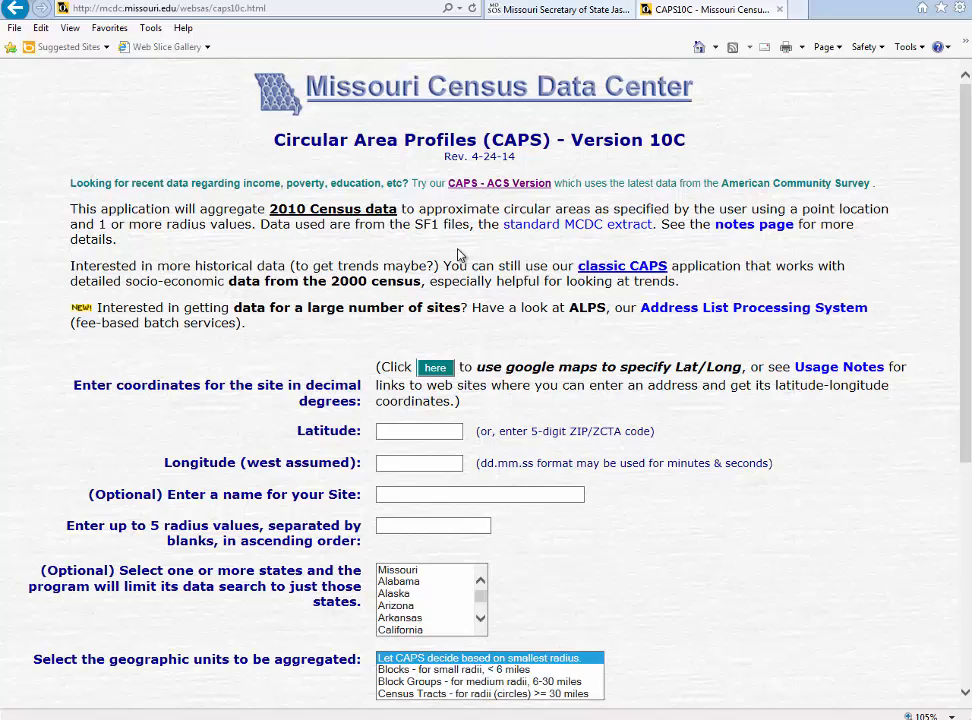
left_click(476, 186)
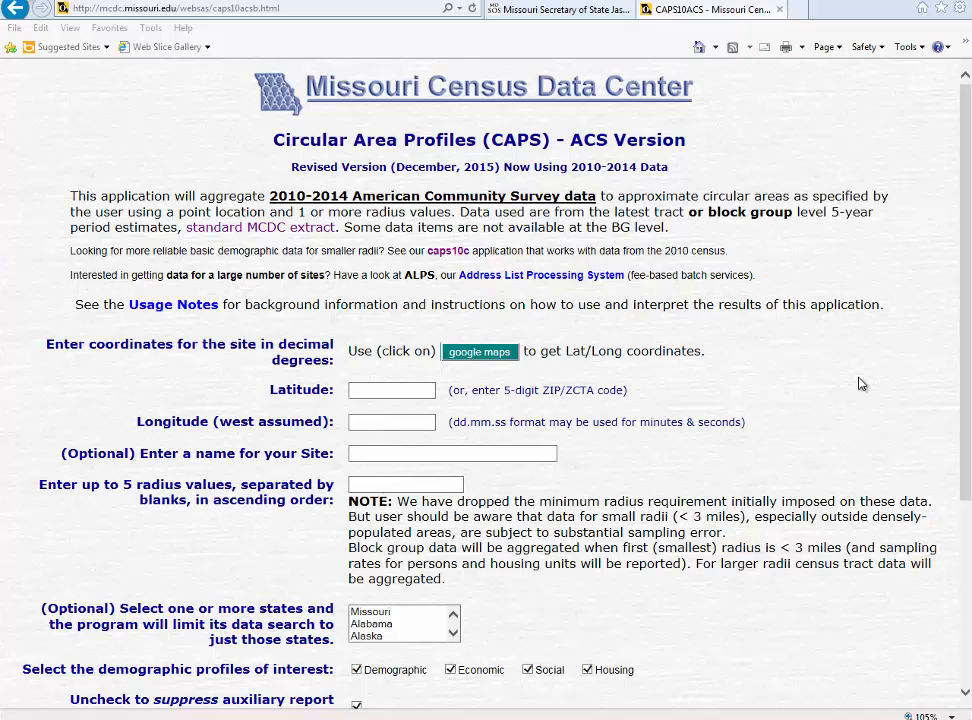
Open the Google Maps coordinate picker and centre the cross-hairs on Springfield, Missouri, at street-level detail
left_click(508, 354)
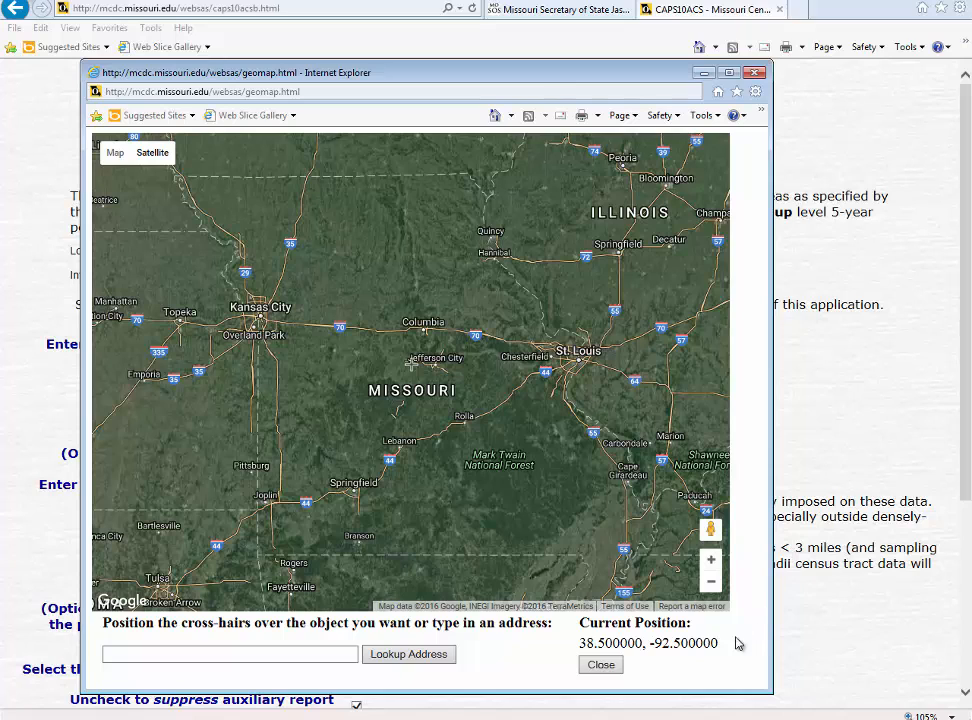
left_click_drag(729, 644, 580, 652)
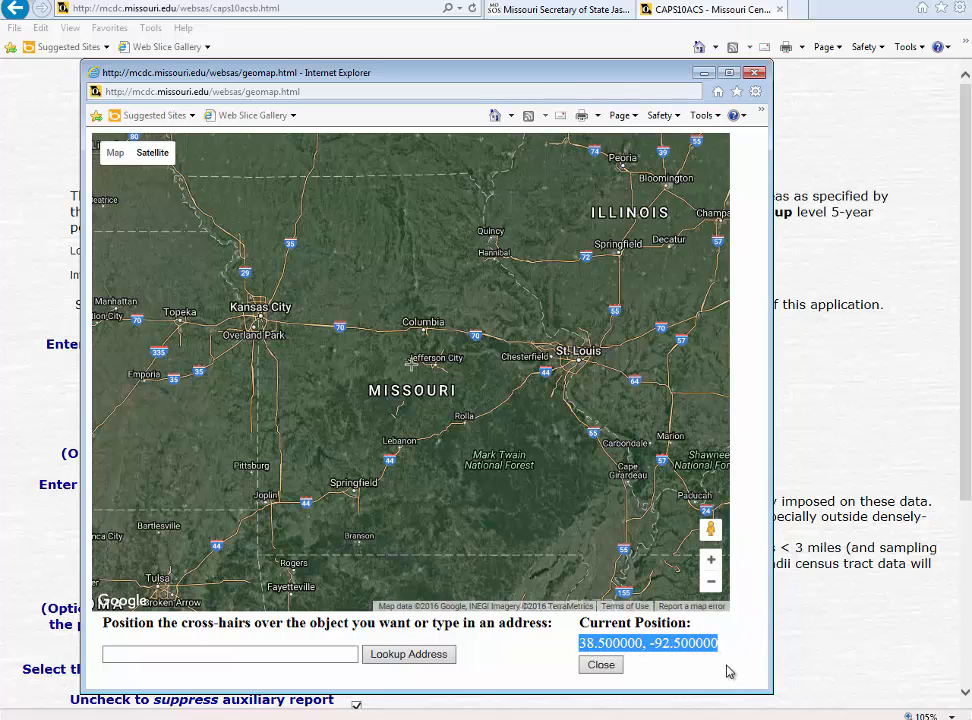
left_click(727, 608)
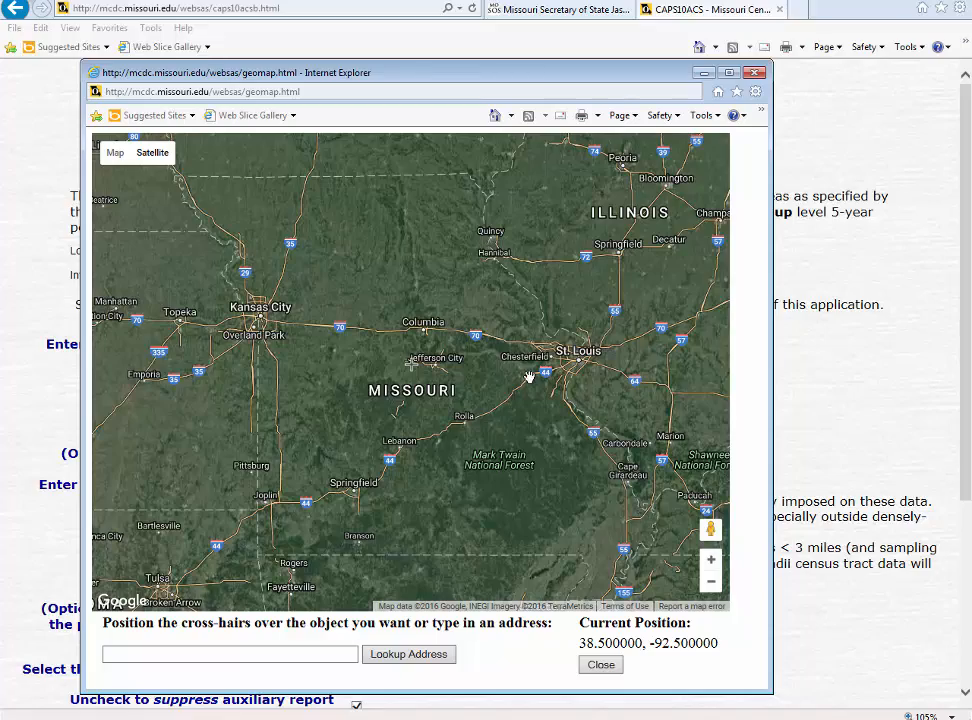
left_click_drag(486, 367, 545, 247)
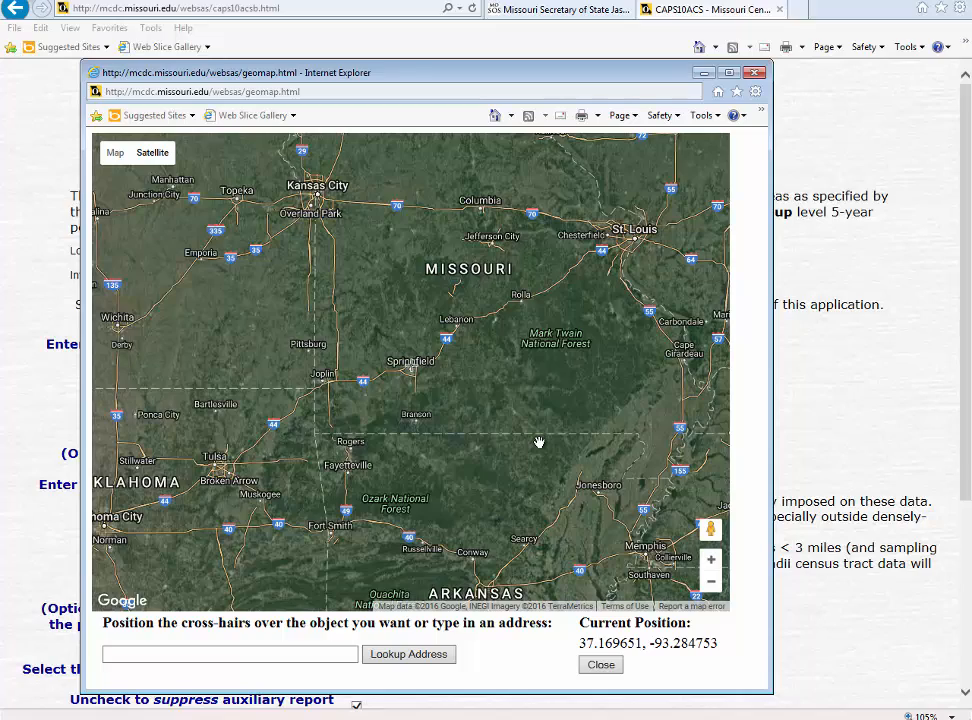
left_click(711, 561)
left_click(711, 561)
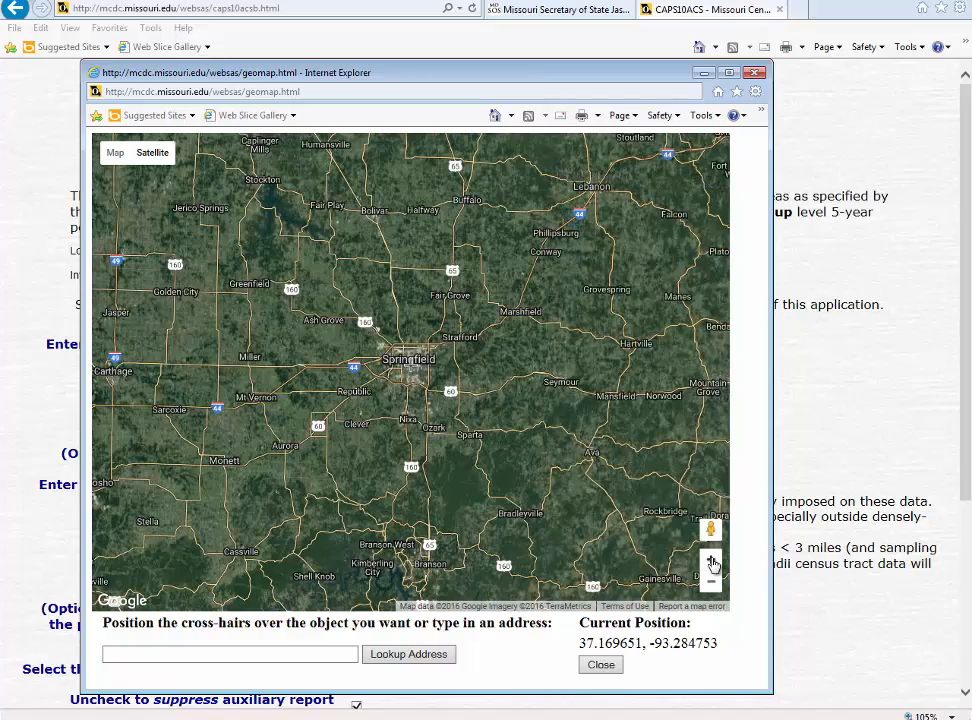
left_click(711, 561)
left_click(711, 561)
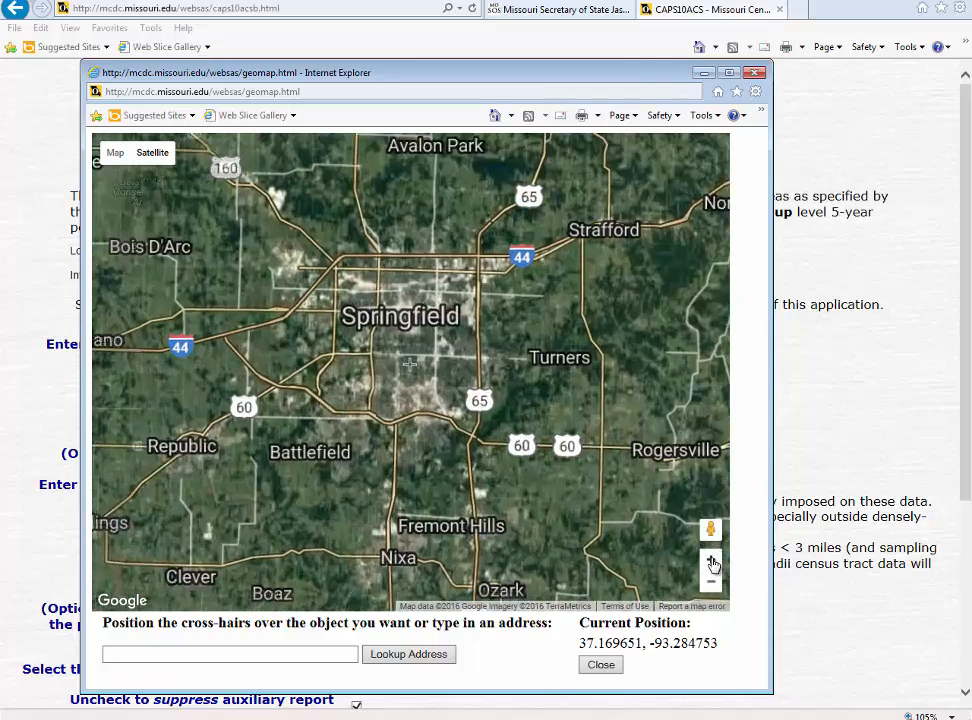
left_click(711, 561)
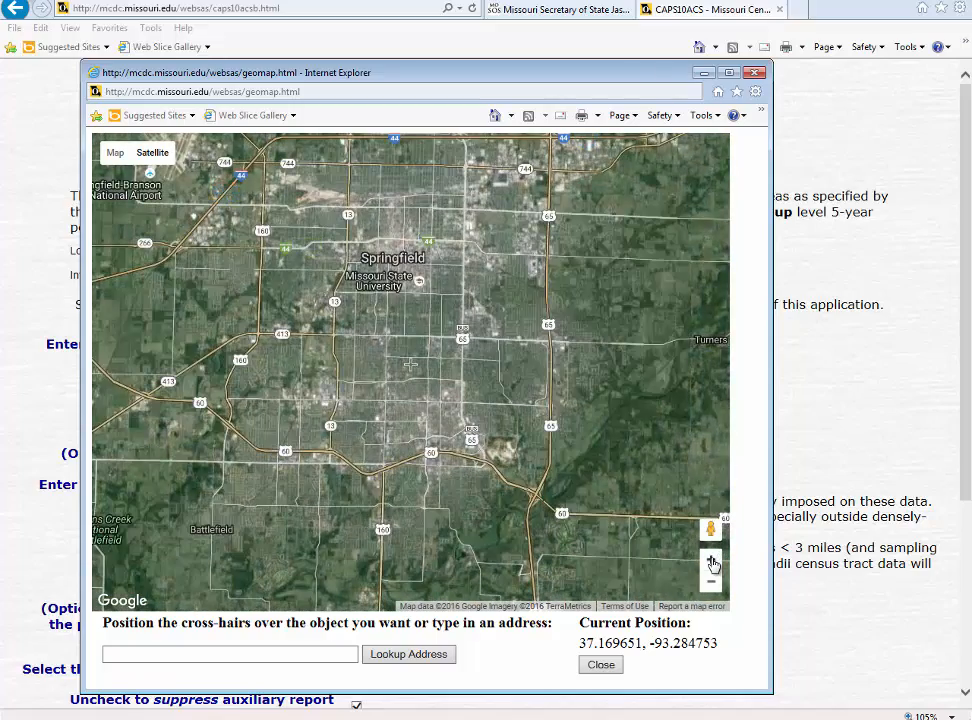
left_click(711, 561)
left_click(711, 561)
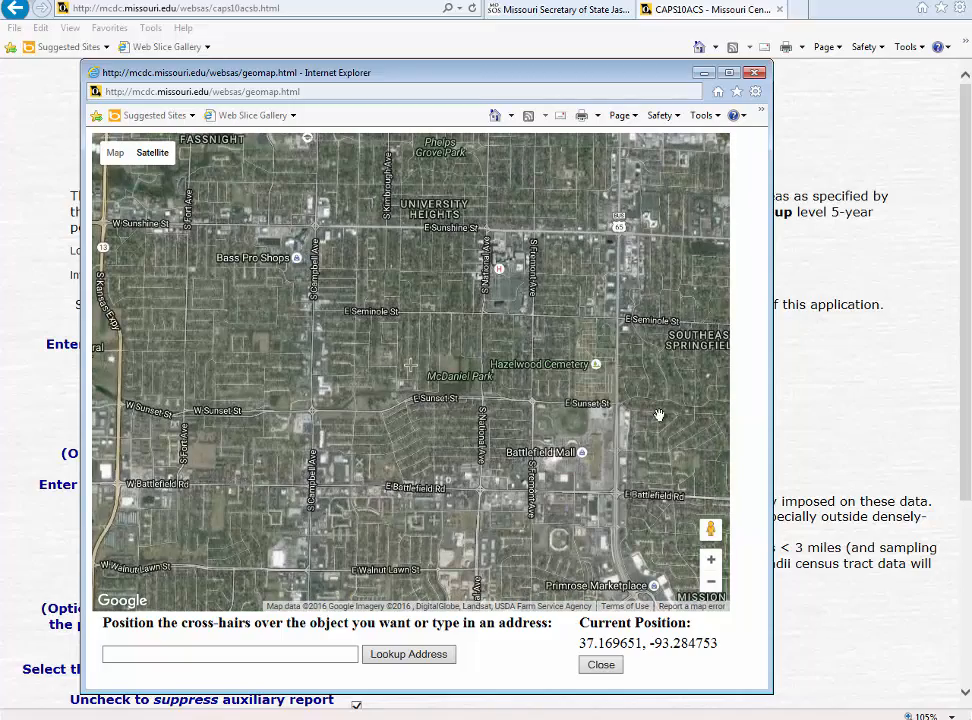
Position the map cross-hairs over the Midtown Carnegie Branch Library and transfer that location's coordinates to the form
left_click_drag(588, 193, 648, 708)
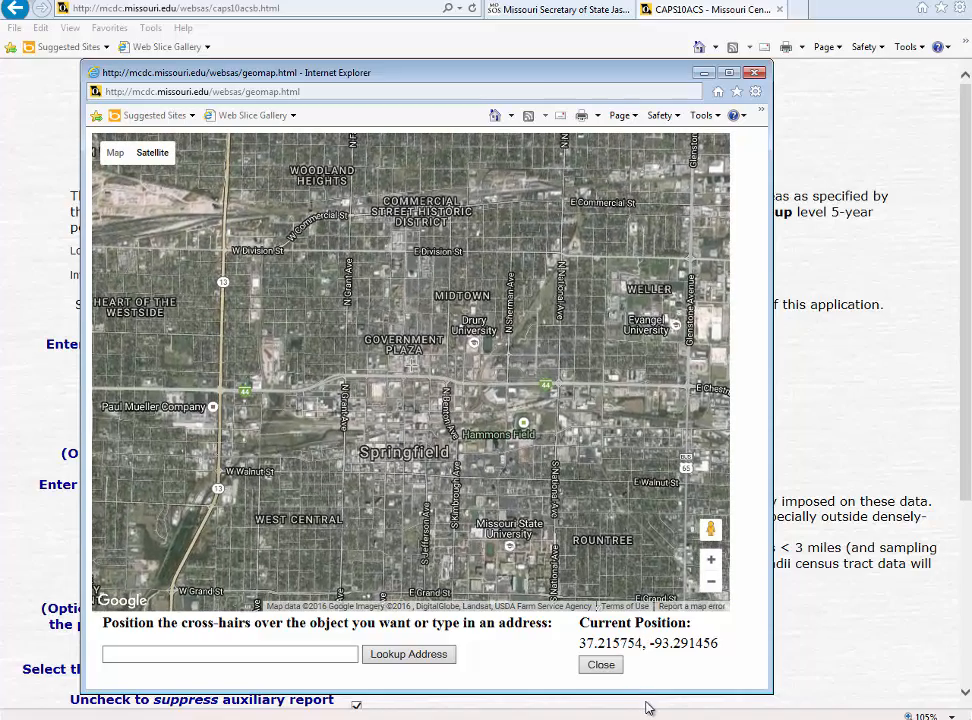
left_click(711, 562)
left_click(711, 564)
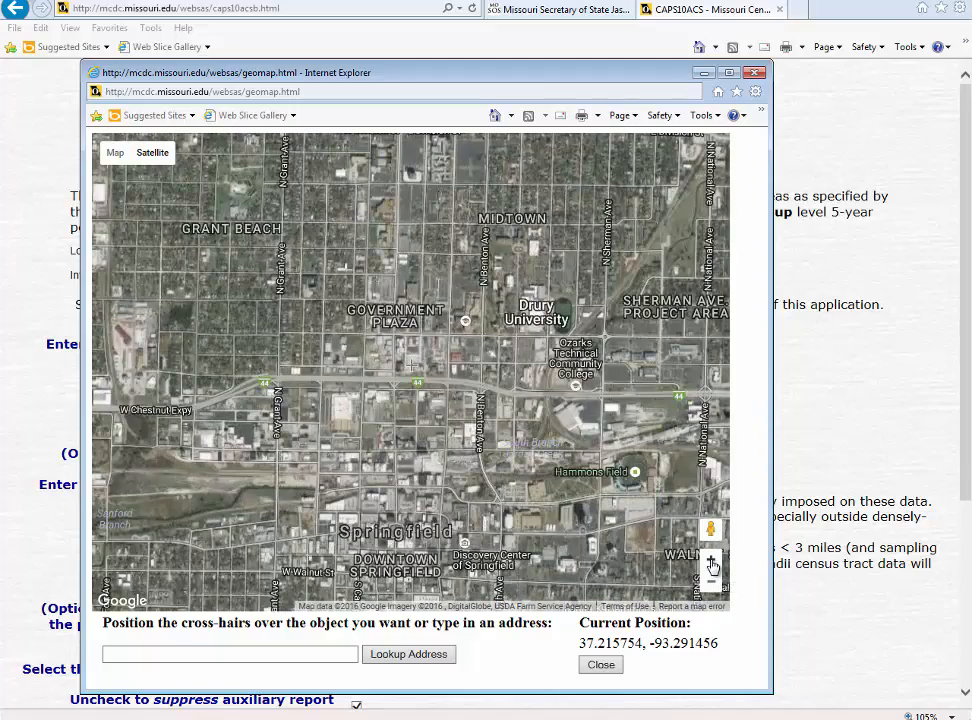
left_click(711, 564)
left_click(711, 564)
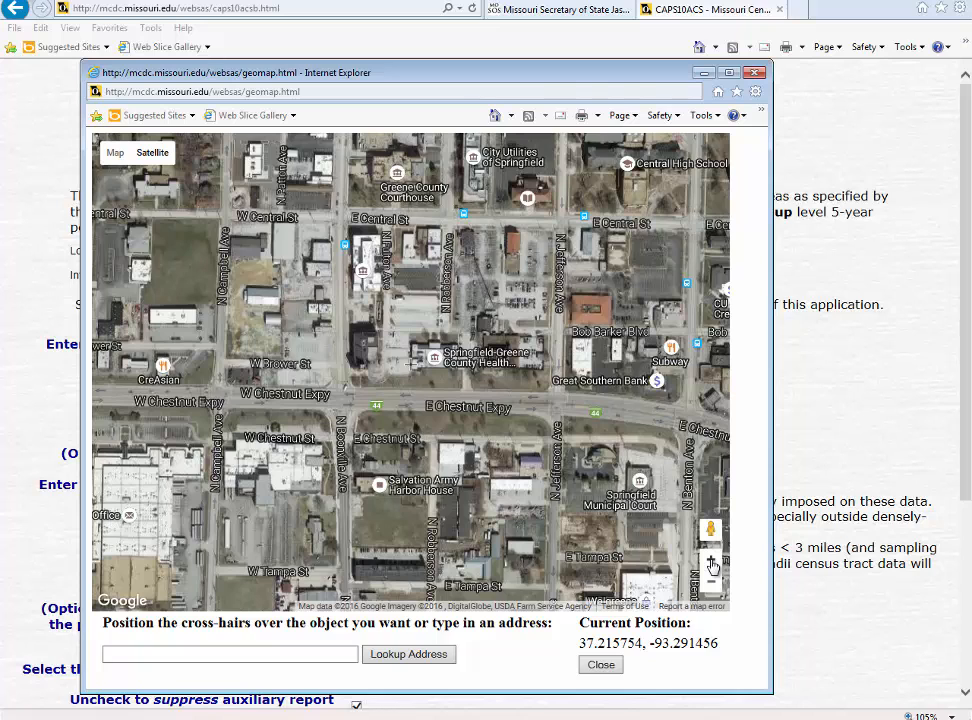
left_click(711, 564)
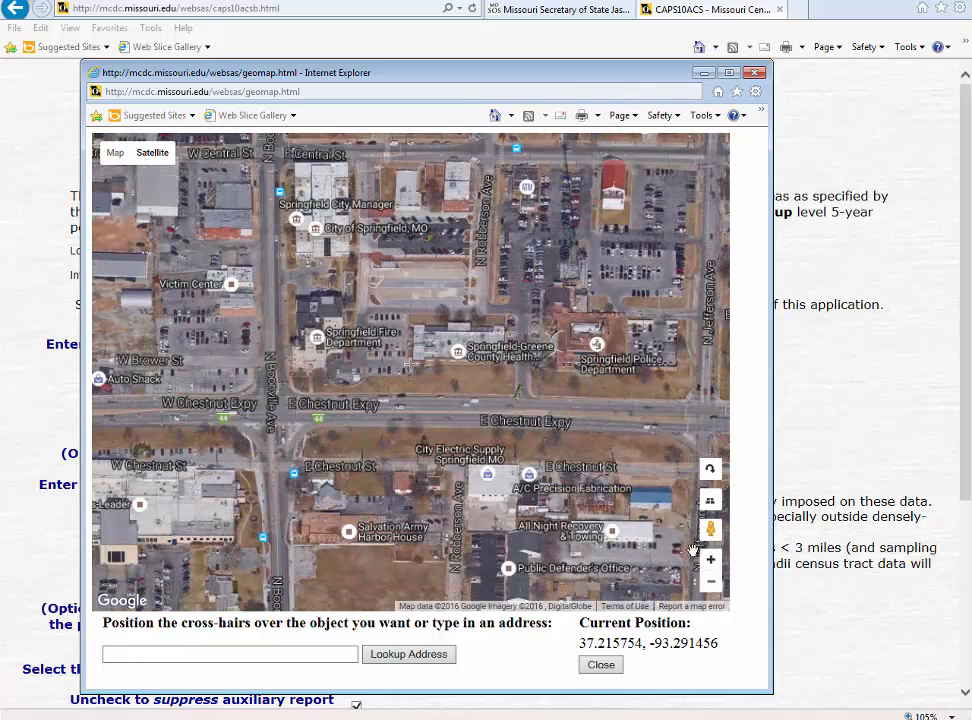
left_click_drag(550, 304, 313, 556)
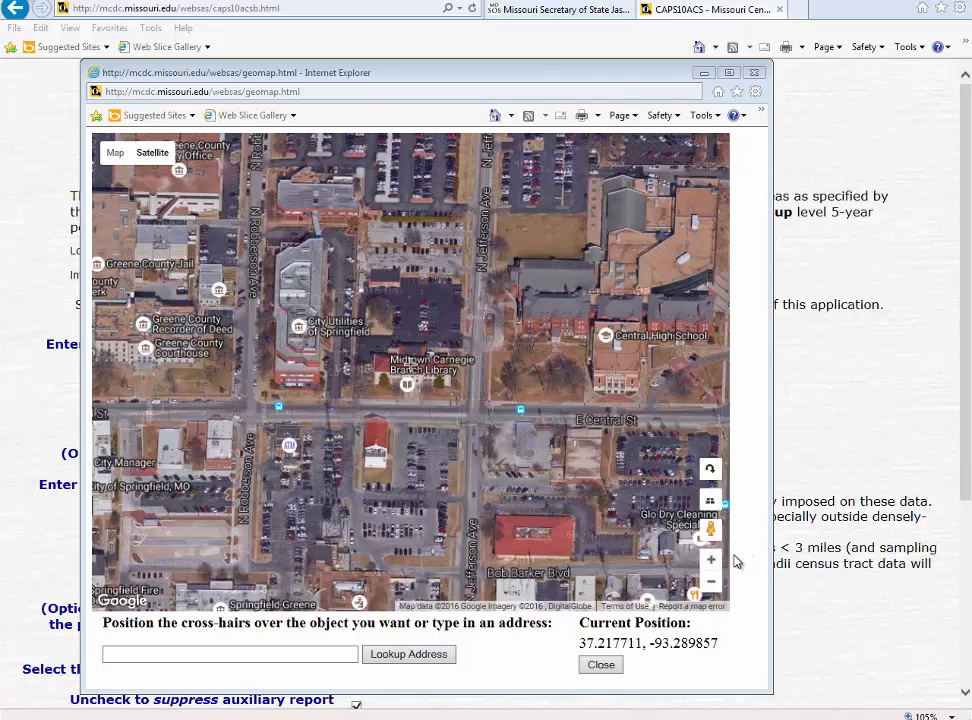
left_click(601, 665)
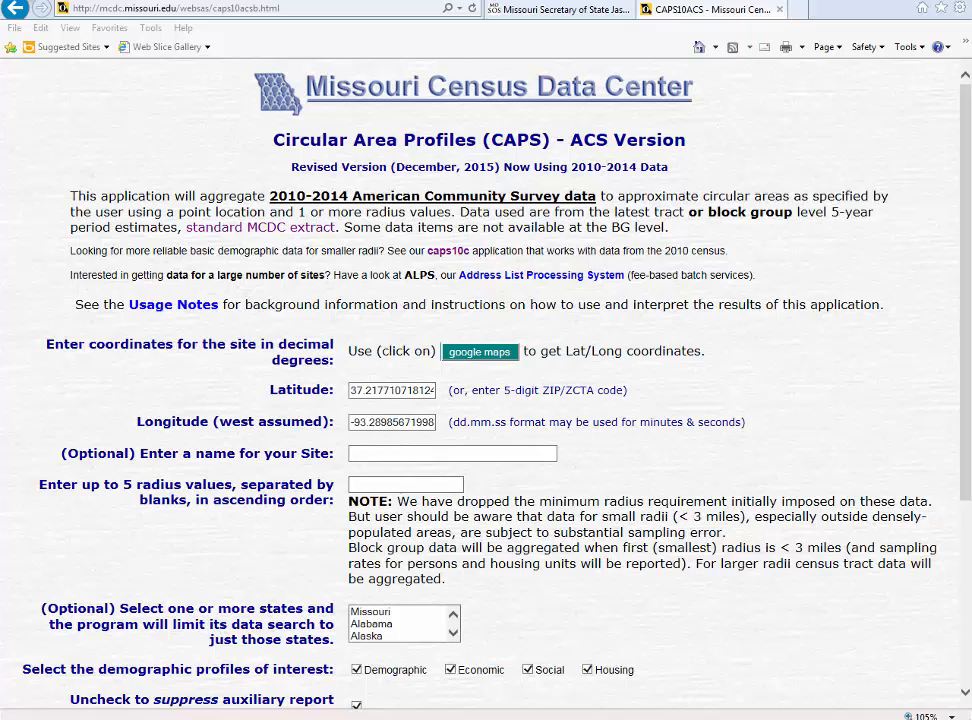
Look up the site's street address in the Google Maps coordinate picker and transfer its coordinates to the form
left_click(479, 351)
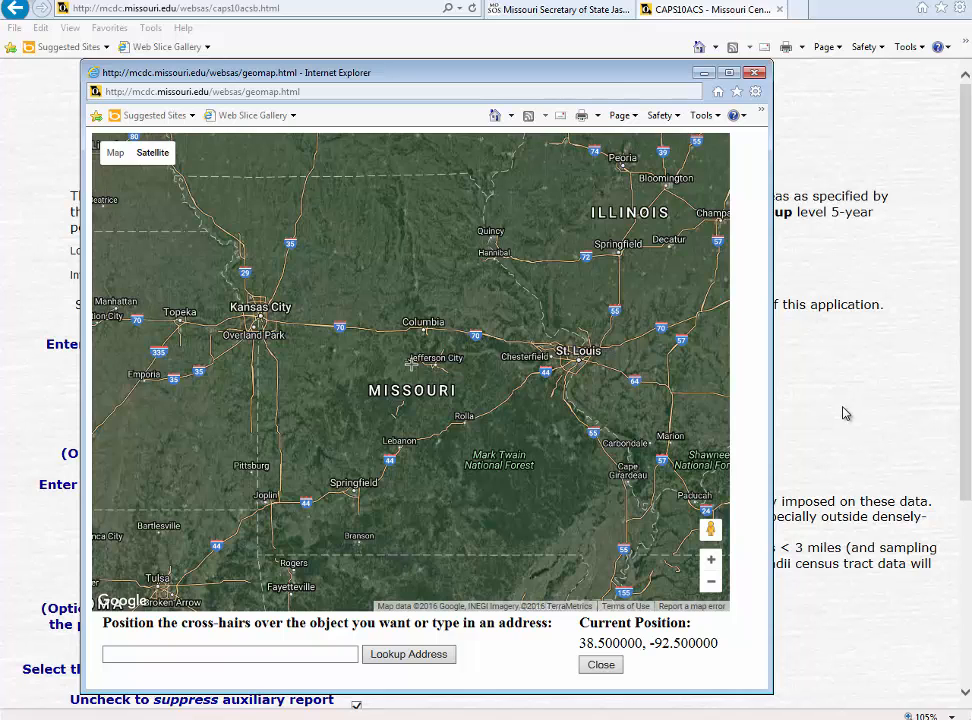
left_click(291, 655)
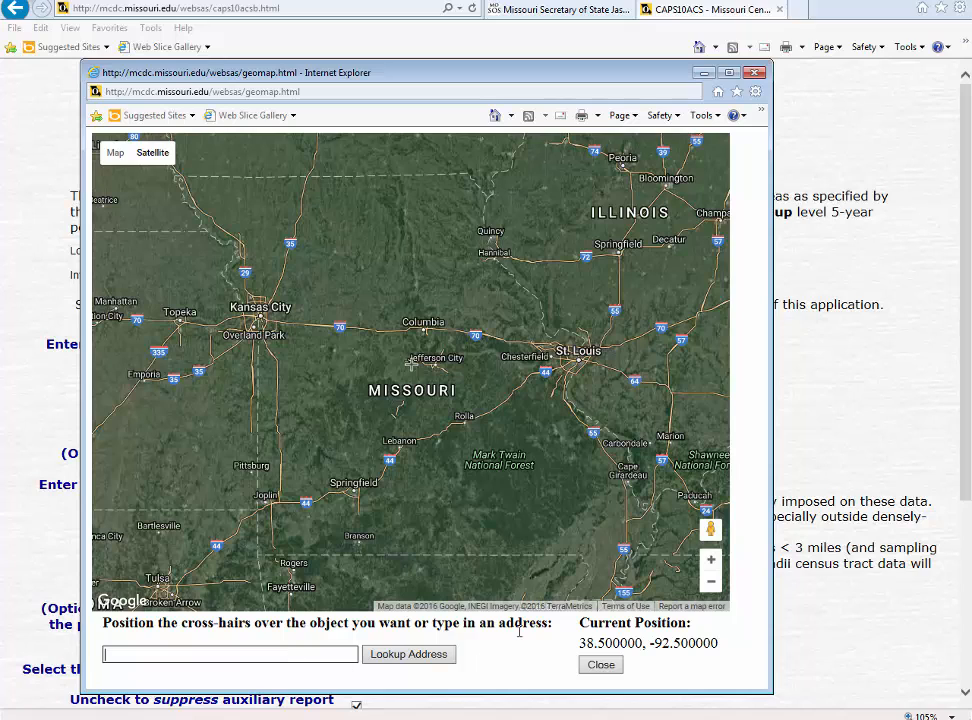
type("149 Park Centr")
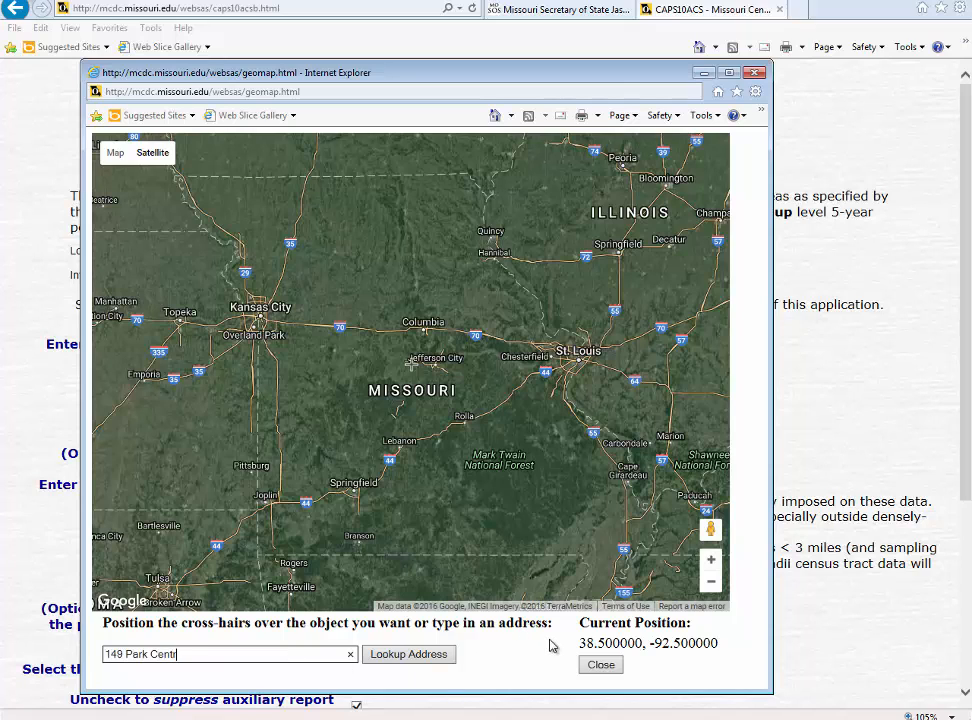
type("al Square, Spring")
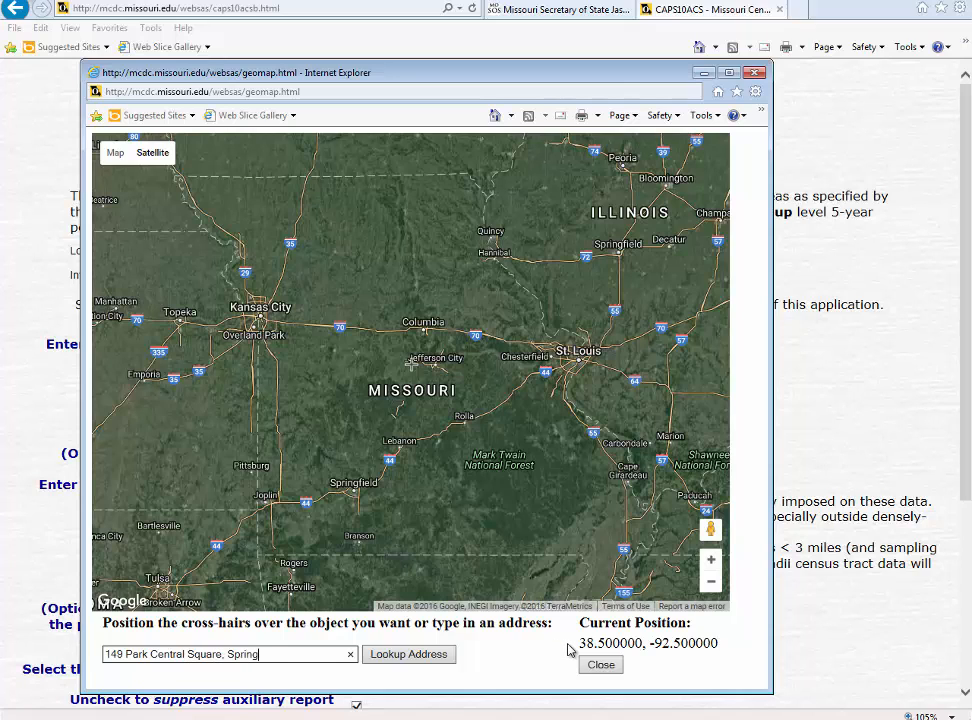
type("field MO 65806")
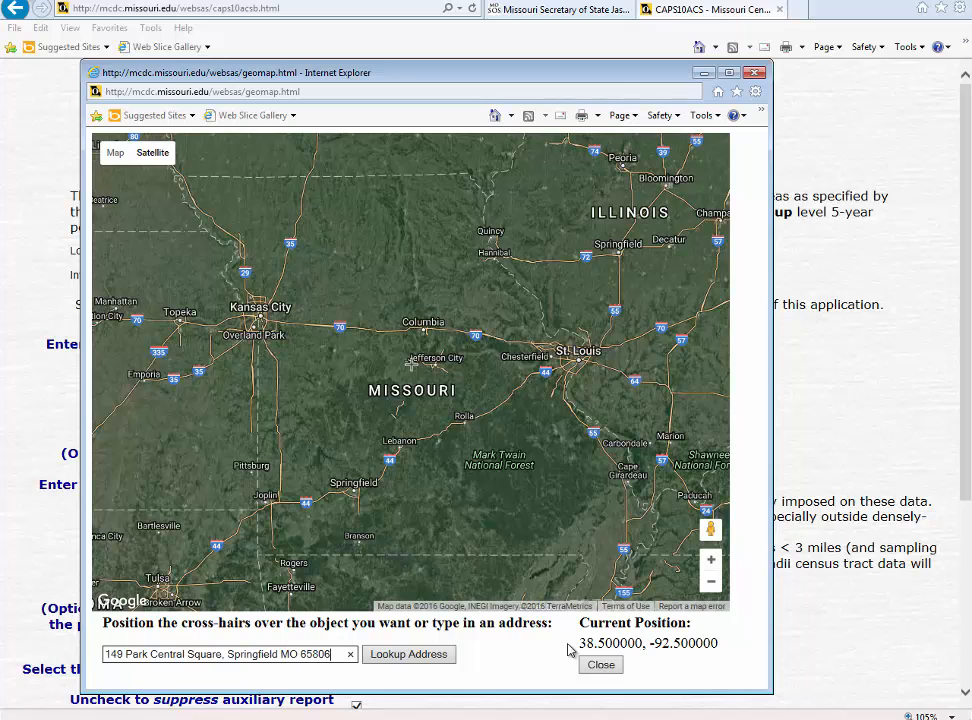
left_click(431, 663)
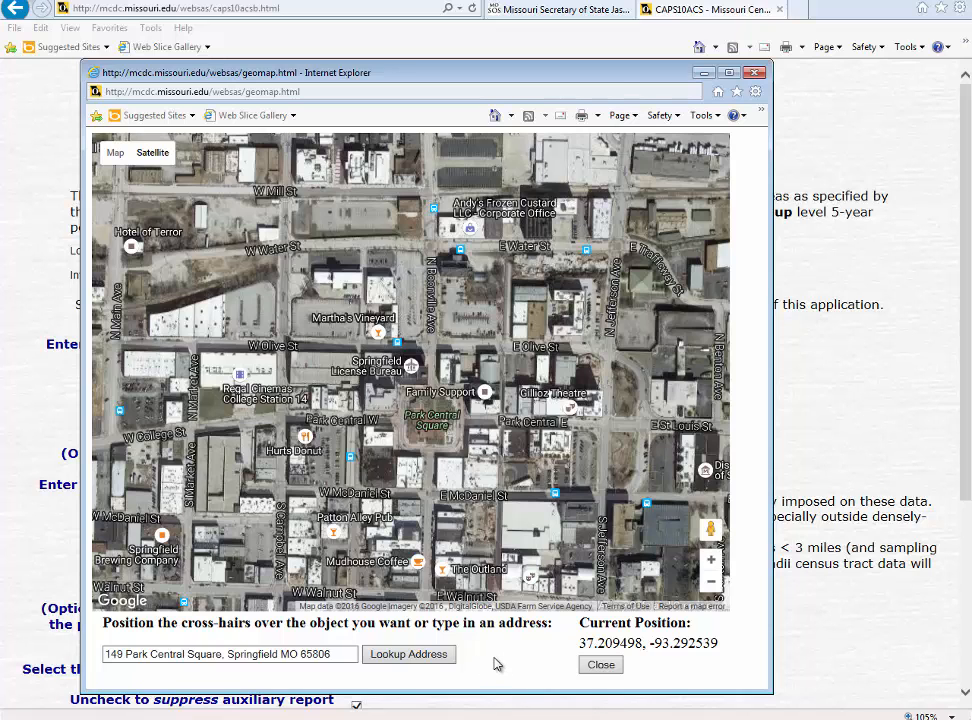
left_click(601, 666)
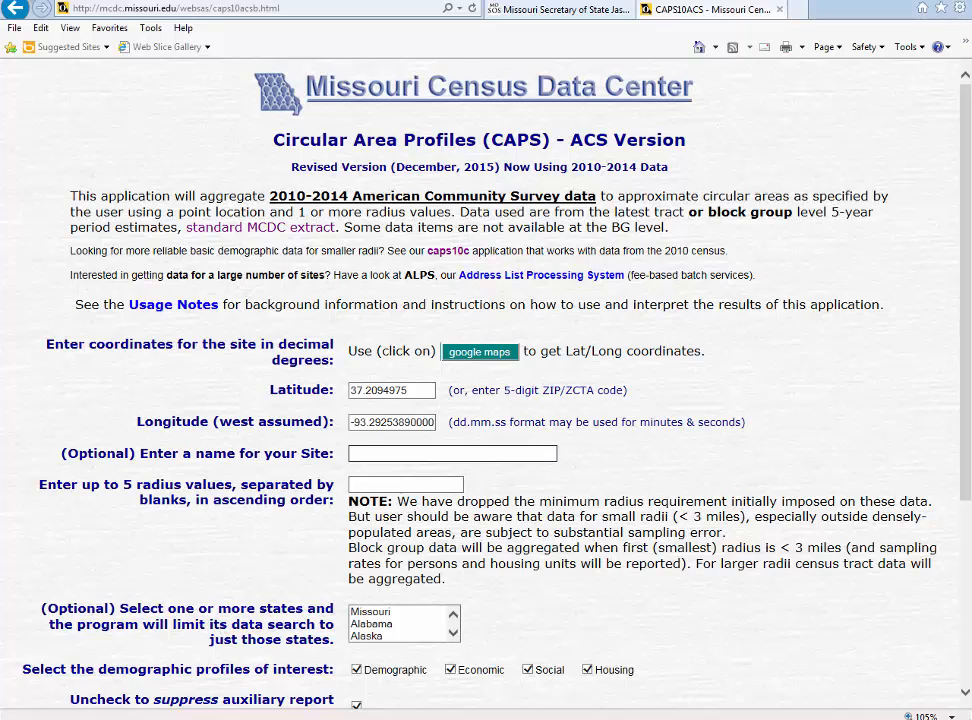
Name the site Landers Building and enter the radius values 3 7 11
type("Landers Building")
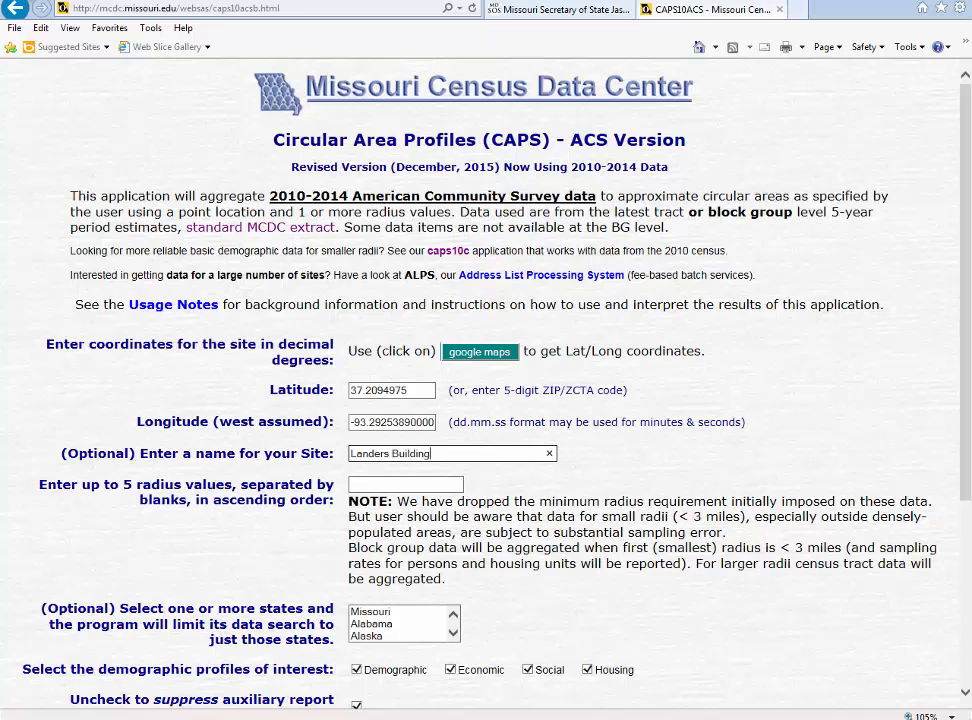
left_click_drag(964, 290, 963, 350)
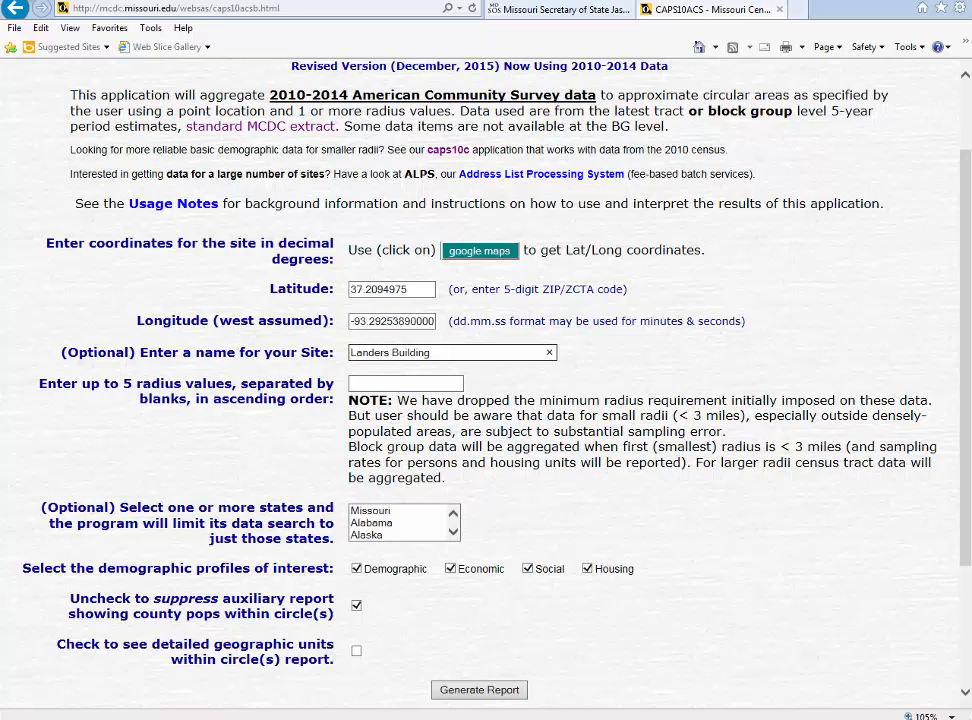
left_click(376, 388)
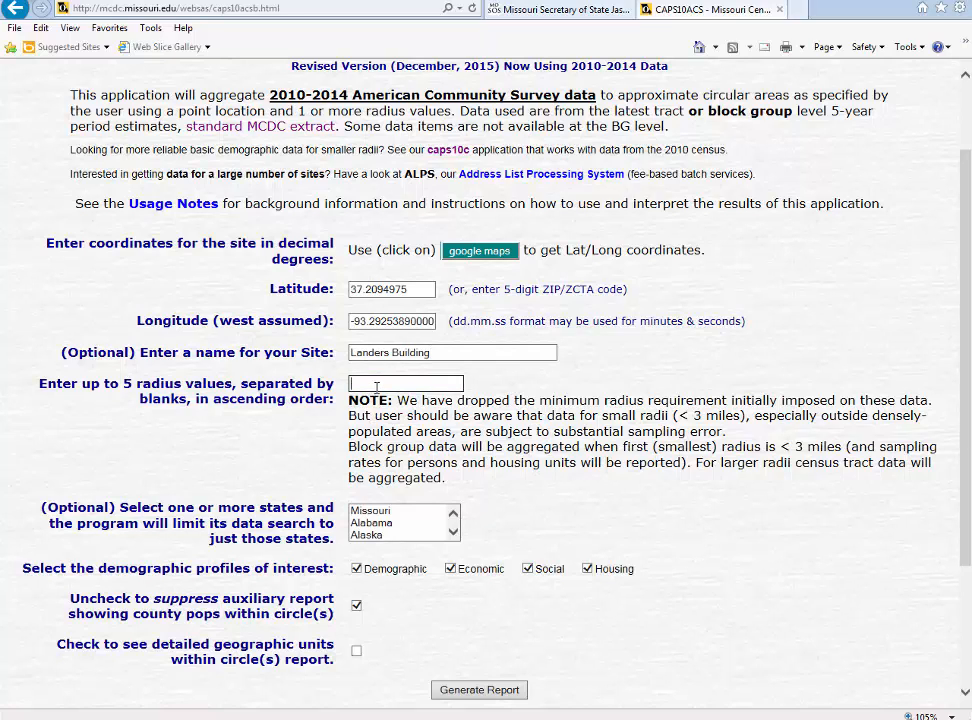
type("3 7 11")
Generate the report without the Housing profile and county populations, but with the detailed geographic units report
left_click(587, 568)
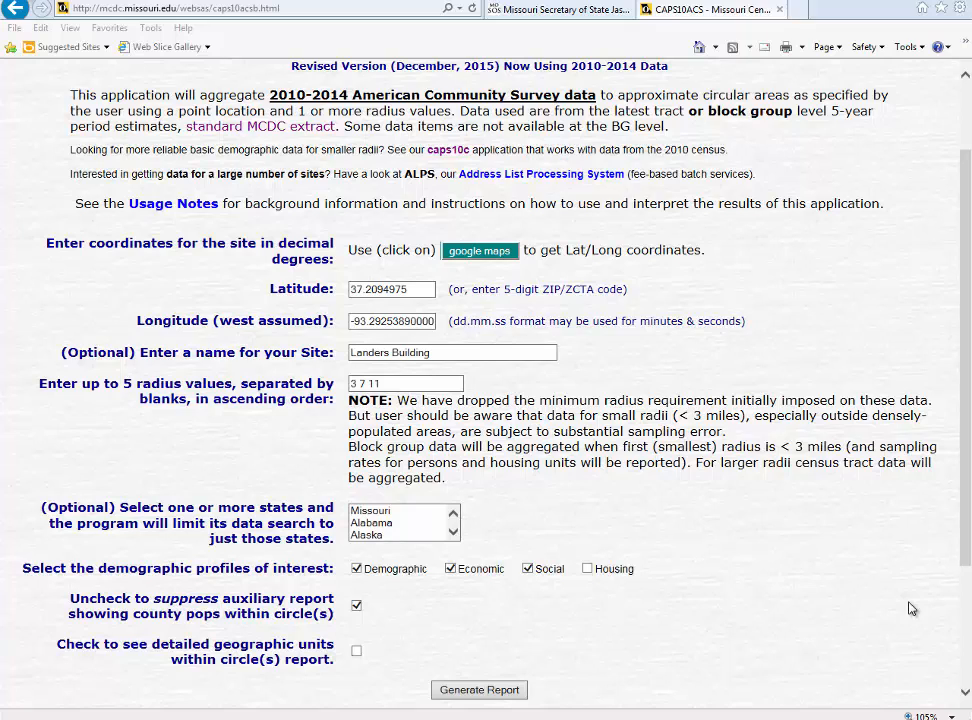
left_click(357, 607)
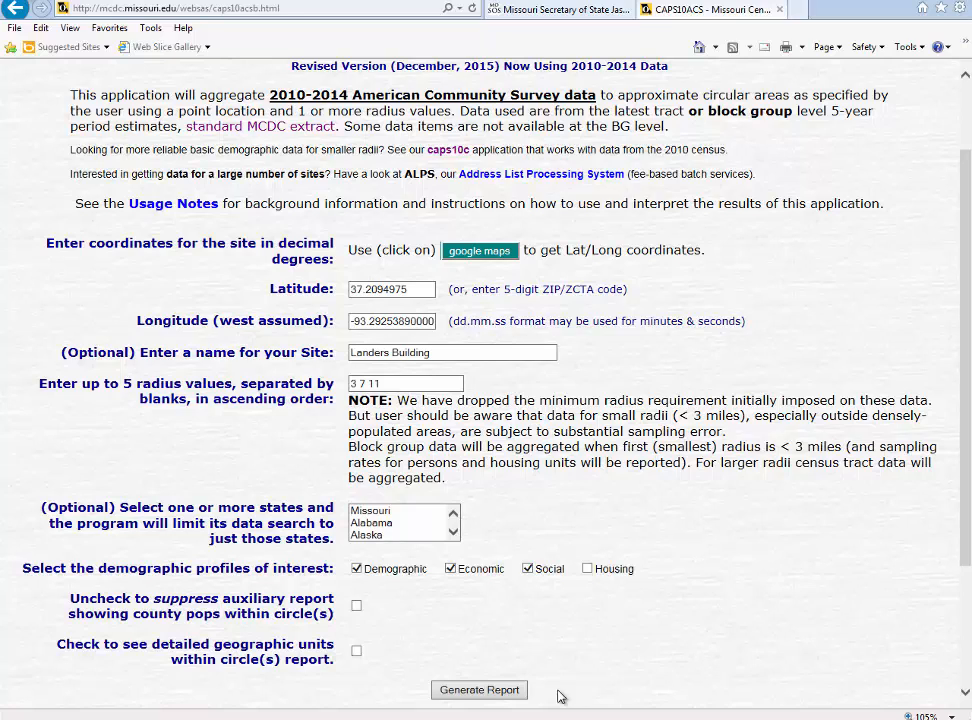
left_click(357, 653)
left_click(481, 694)
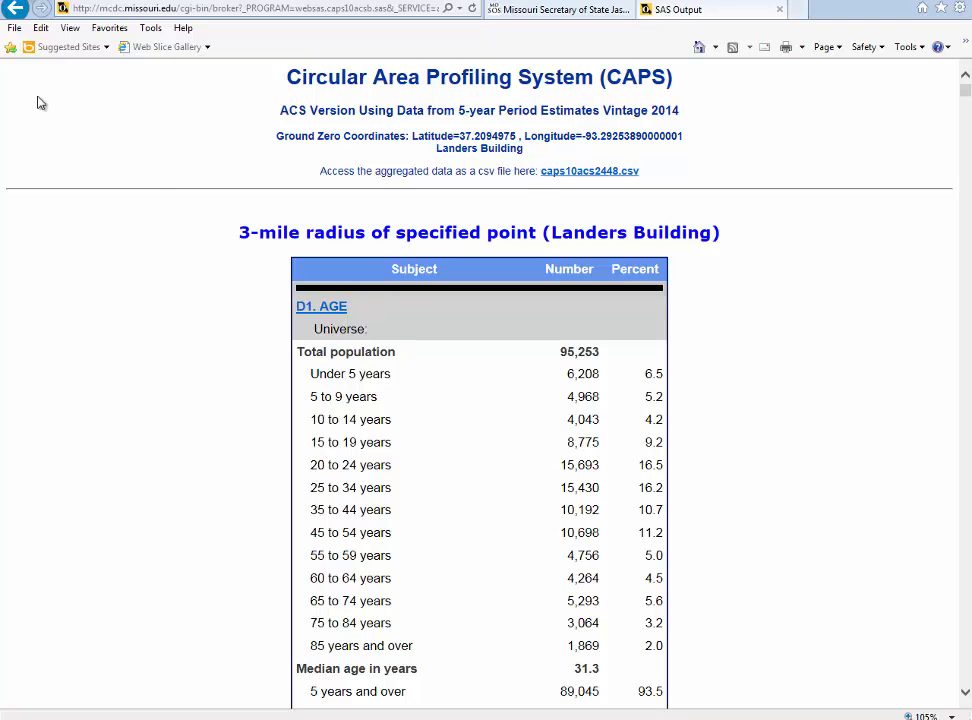
Return to the form and generate the report again with the Housing profile and county populations report included
left_click(14, 11)
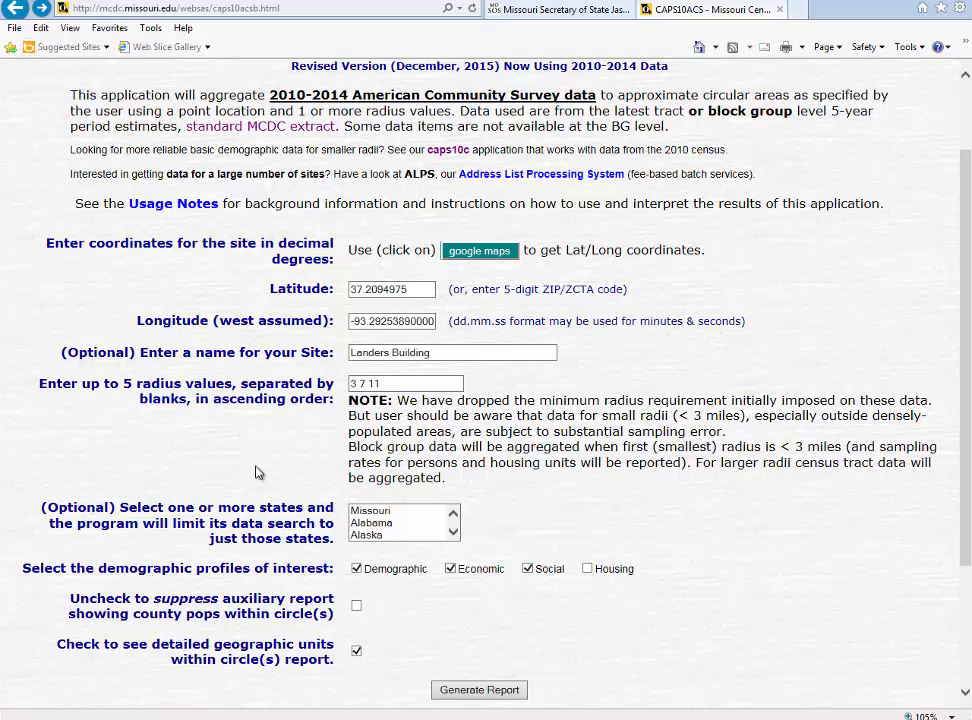
left_click(588, 569)
left_click(356, 605)
left_click(471, 692)
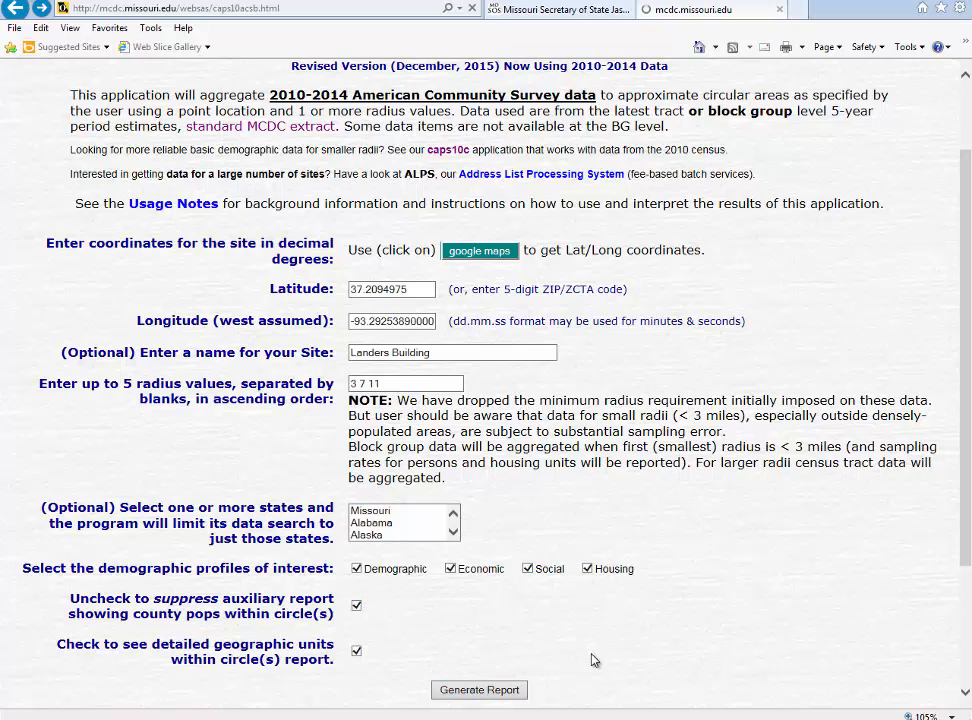